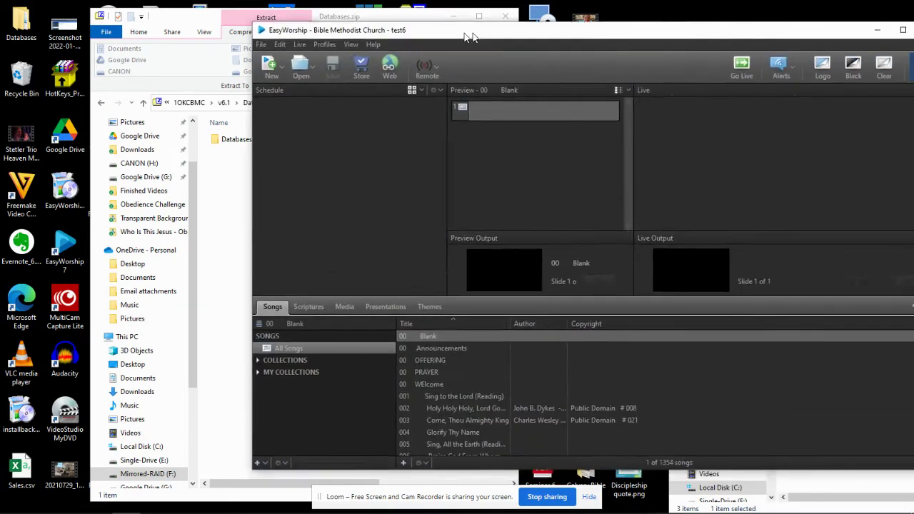
Step: Preview the Welcome, Glory Be to the Father and Praise To The Lord The Almighty items
{"action": "left_click_drag", "start_coordinate": [471, 29], "coordinate": [344, 9]}
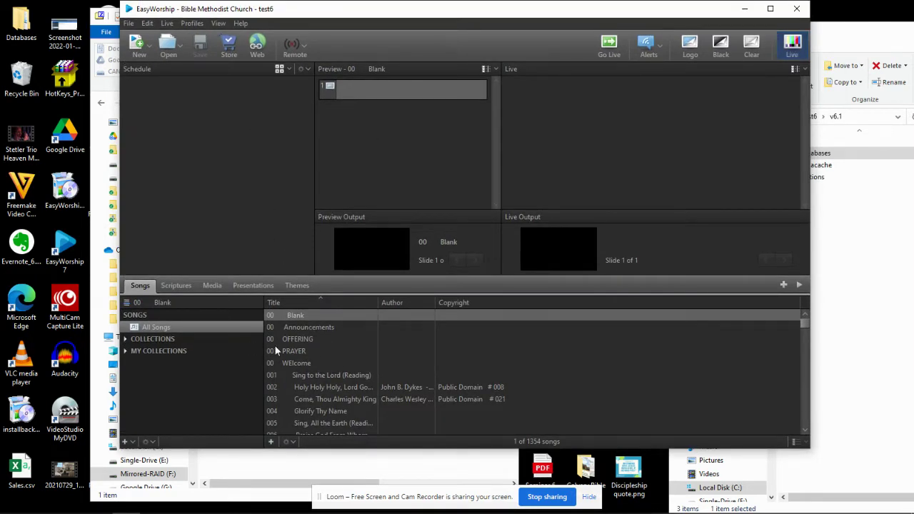
{"action": "left_click", "coordinate": [308, 364]}
{"action": "scroll", "coordinate": [309, 381], "scroll_direction": "down", "scroll_amount": 3}
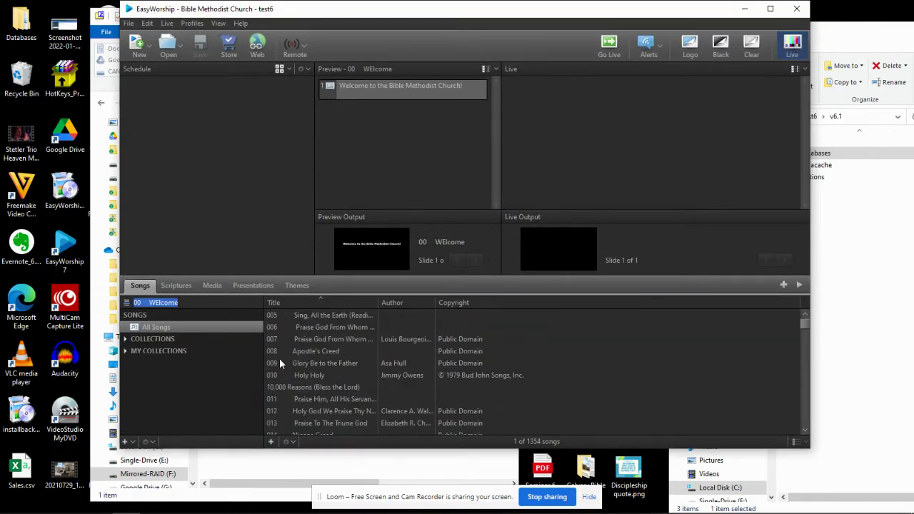
{"action": "left_click", "coordinate": [280, 362]}
{"action": "scroll", "coordinate": [283, 379], "scroll_direction": "down", "scroll_amount": 4}
{"action": "left_click", "coordinate": [282, 363]}
{"action": "scroll", "coordinate": [280, 382], "scroll_direction": "down", "scroll_amount": 2}
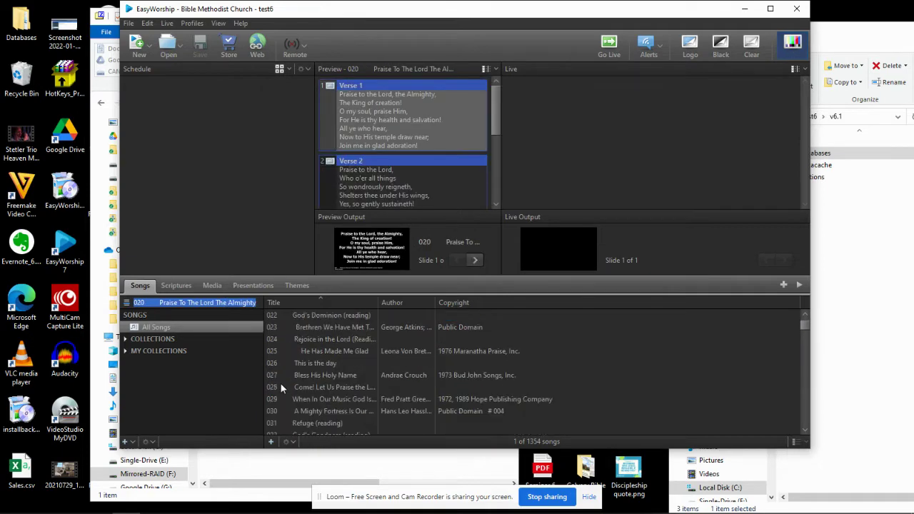
Step: Preview song 028, then search 128 and add That Beautiful Name to the schedule
{"action": "left_click", "coordinate": [280, 387]}
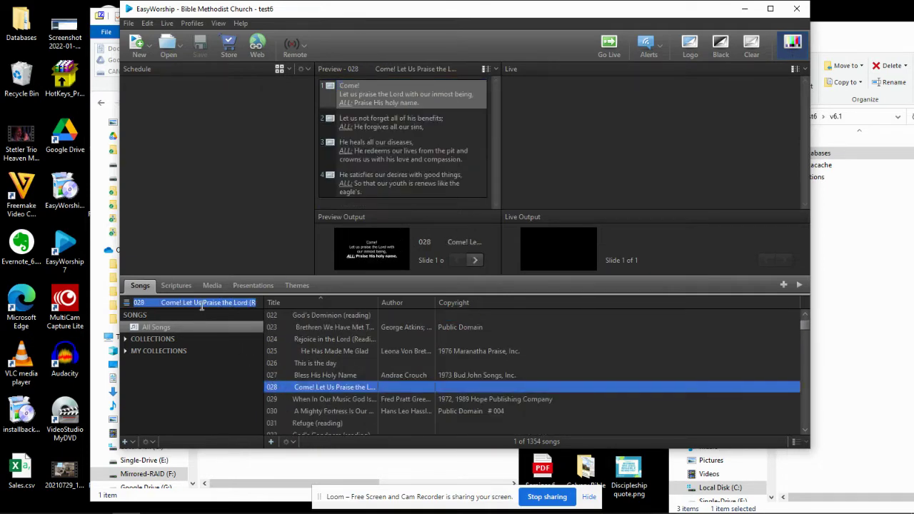
{"action": "type", "text": "128 That Beautiful Name"}
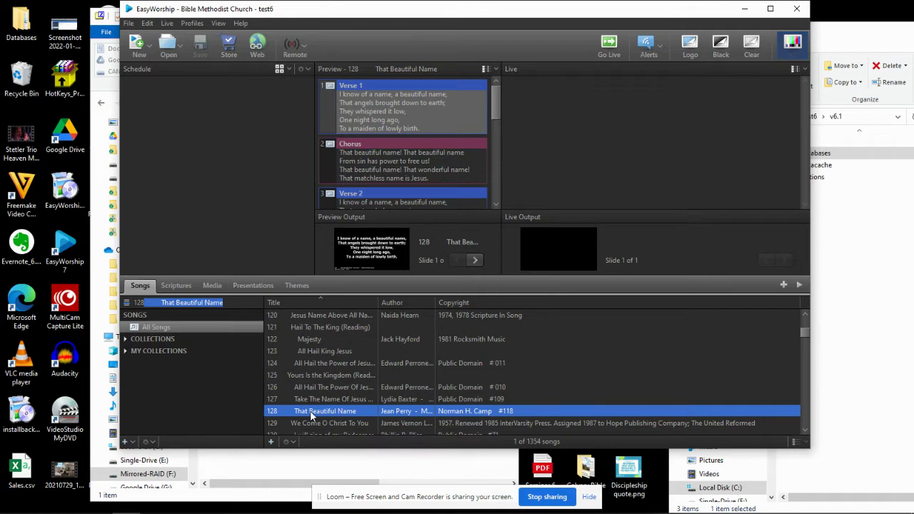
{"action": "left_click_drag", "start_coordinate": [310, 415], "coordinate": [259, 268]}
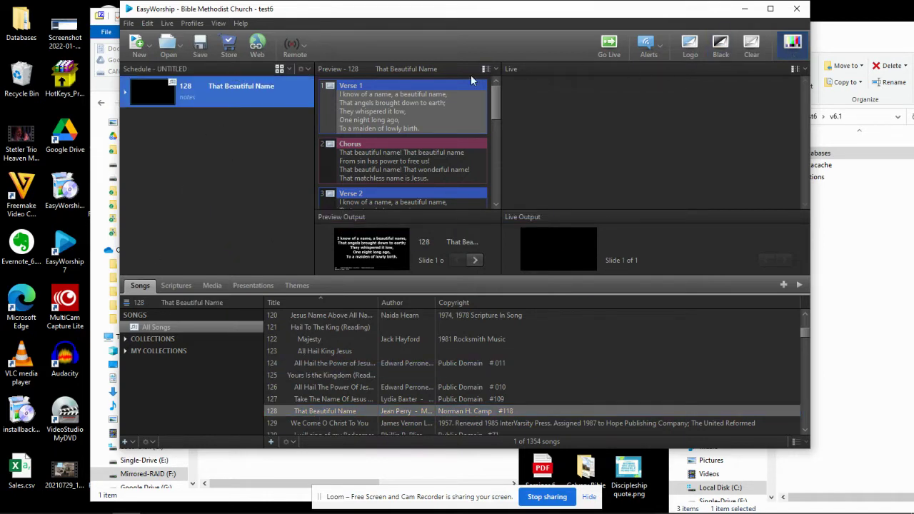
Step: Create a new profile named test7 in the Profiles Manager
{"action": "left_click", "coordinate": [197, 24]}
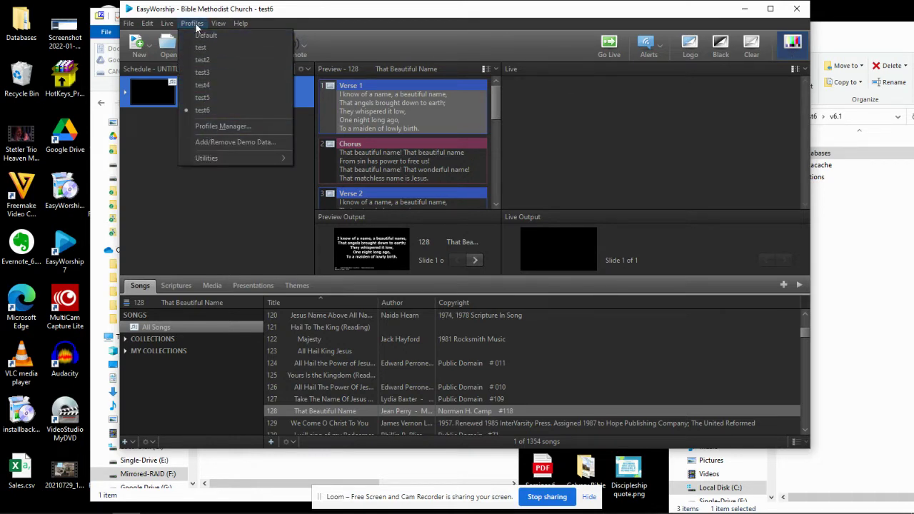
{"action": "left_click", "coordinate": [208, 126]}
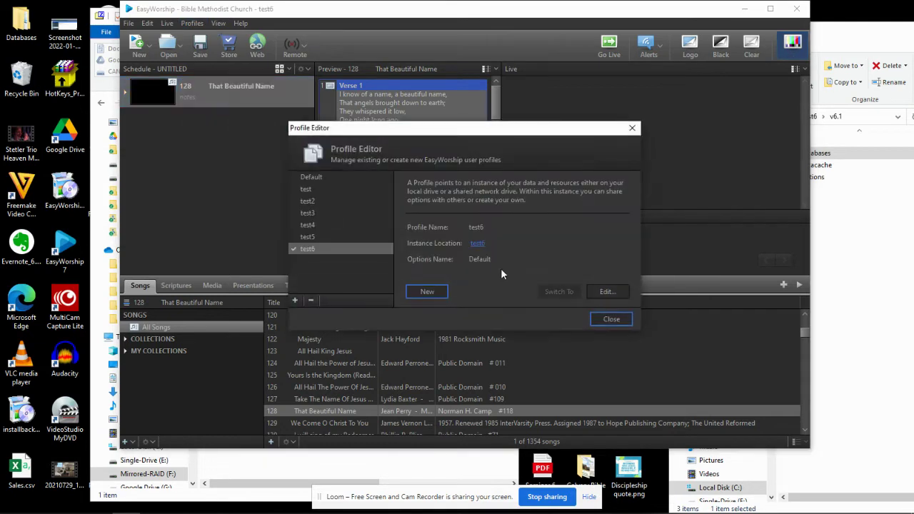
{"action": "left_click", "coordinate": [420, 293]}
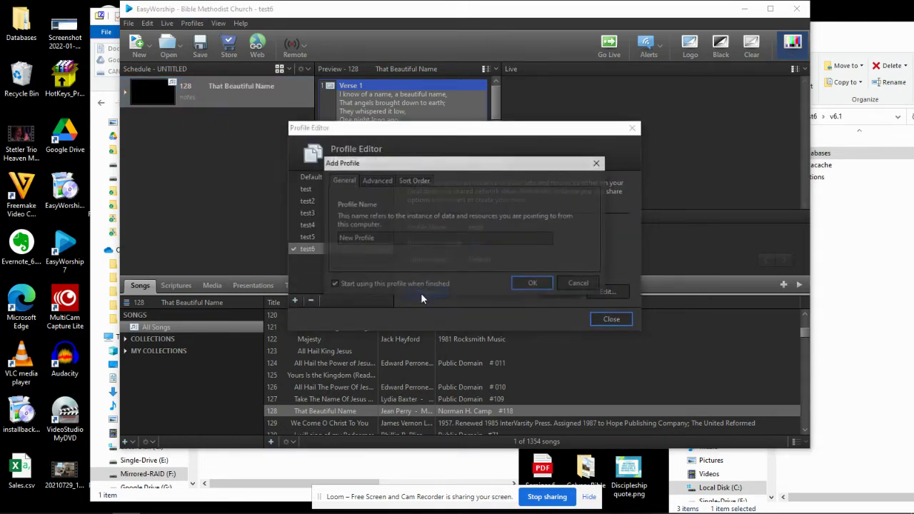
{"action": "triple_click", "coordinate": [409, 238]}
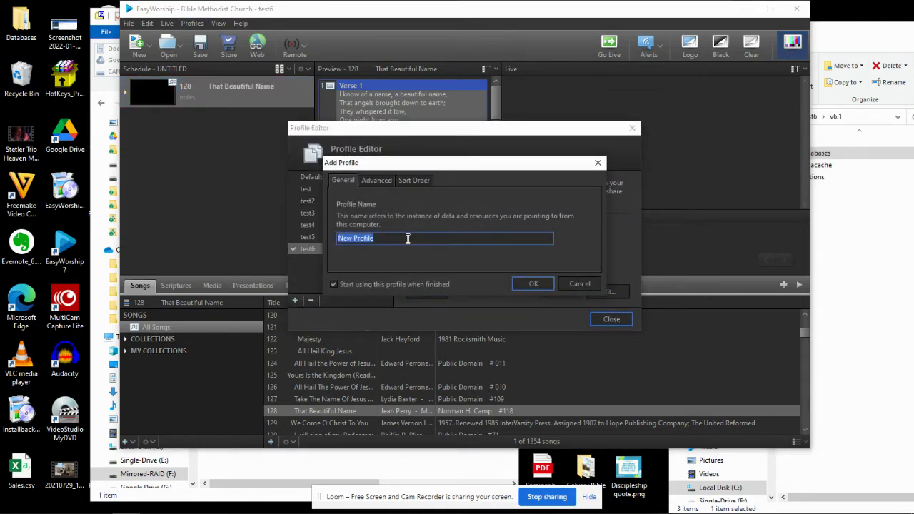
{"action": "type", "text": "test7"}
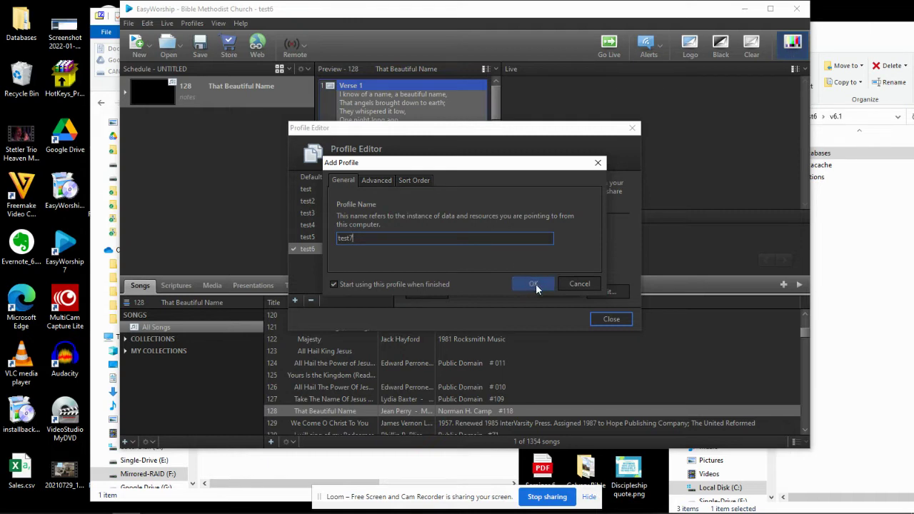
{"action": "left_click", "coordinate": [535, 283]}
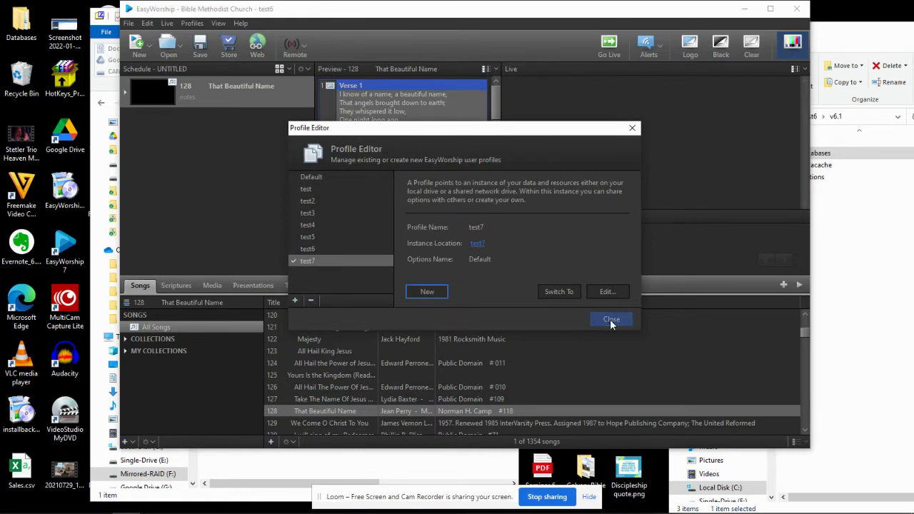
Step: Close the Profile Editor to switch to test7, declining the demo data
{"action": "left_click", "coordinate": [611, 319]}
{"action": "left_click", "coordinate": [504, 250]}
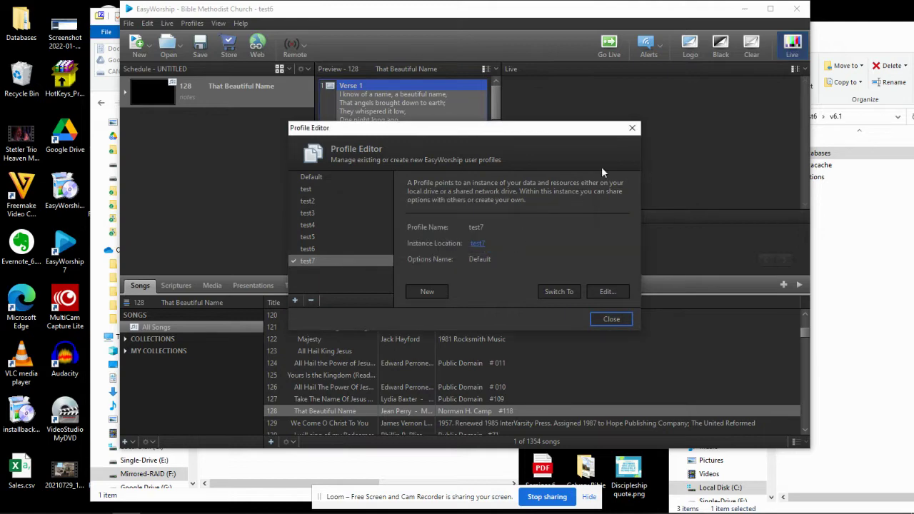
{"action": "left_click", "coordinate": [631, 128]}
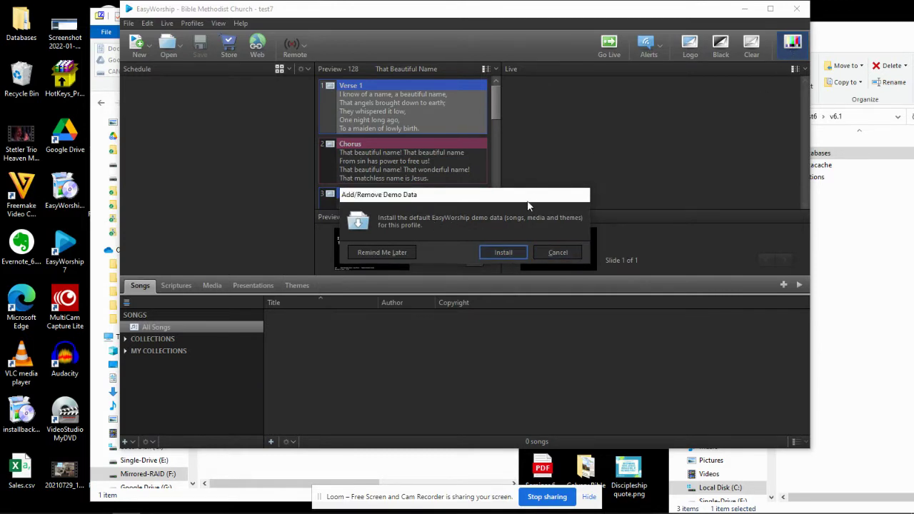
{"action": "left_click", "coordinate": [554, 253]}
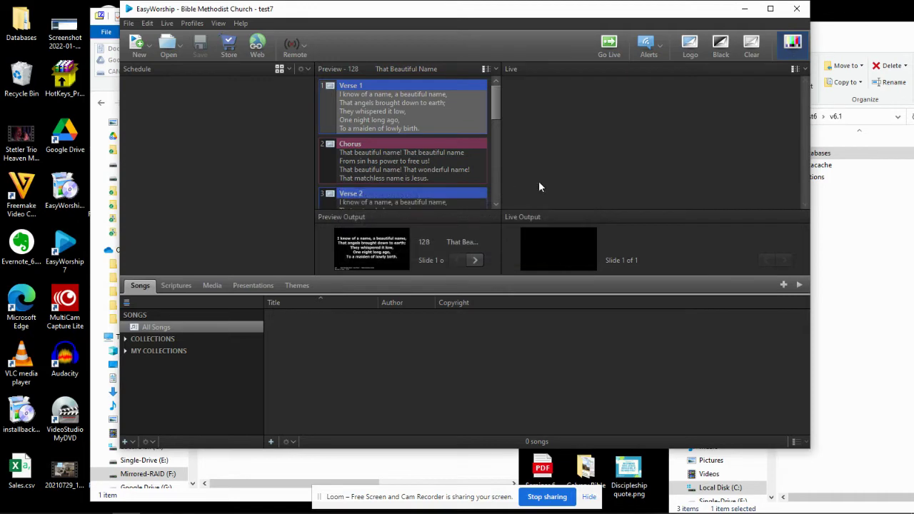
Step: Close EasyWorship and extract Databases.zip to the Desktop, resolving the same-named files
{"action": "left_click", "coordinate": [796, 8]}
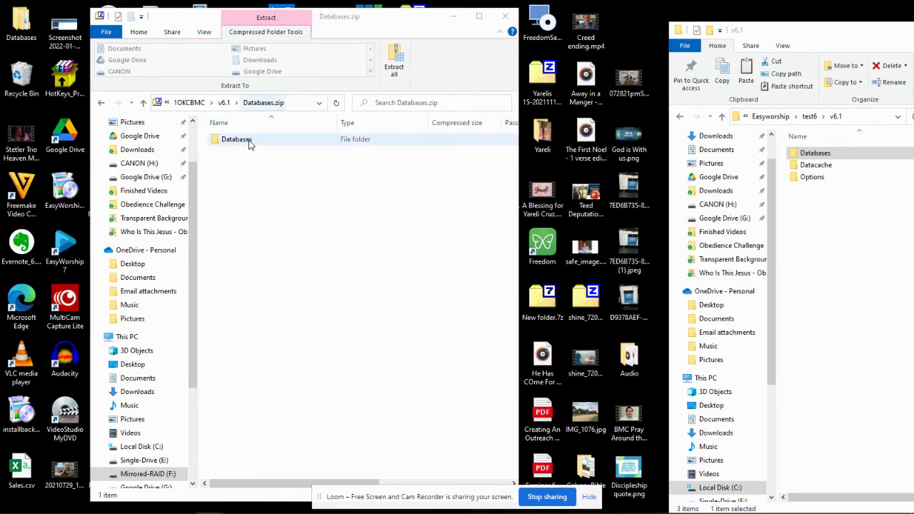
{"action": "left_click", "coordinate": [397, 63]}
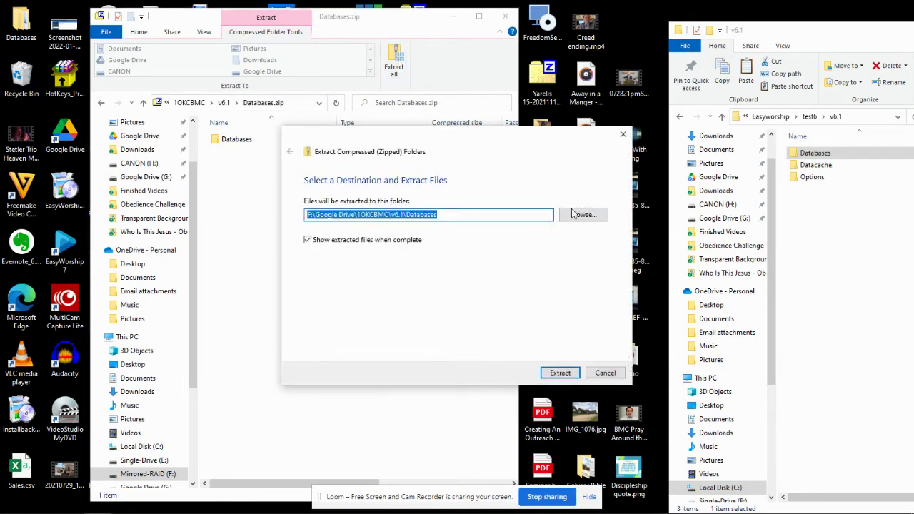
{"action": "left_click", "coordinate": [578, 214]}
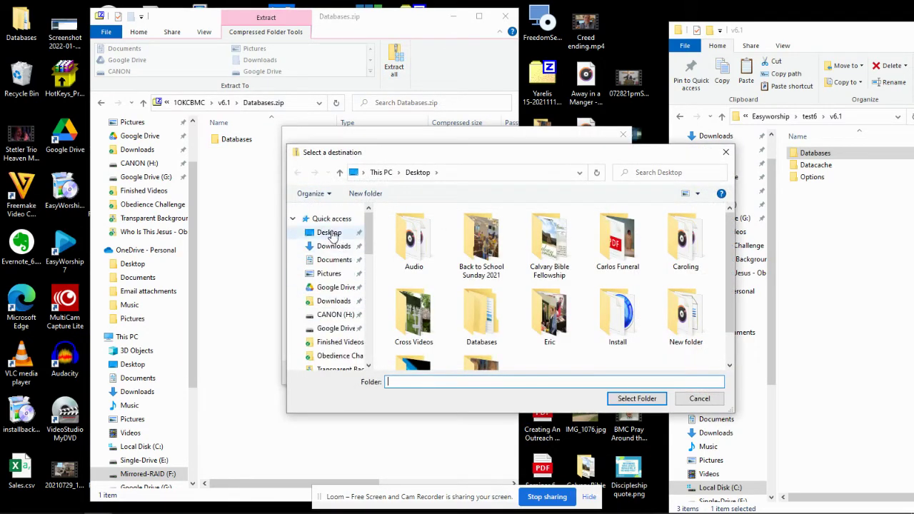
{"action": "left_click", "coordinate": [635, 399]}
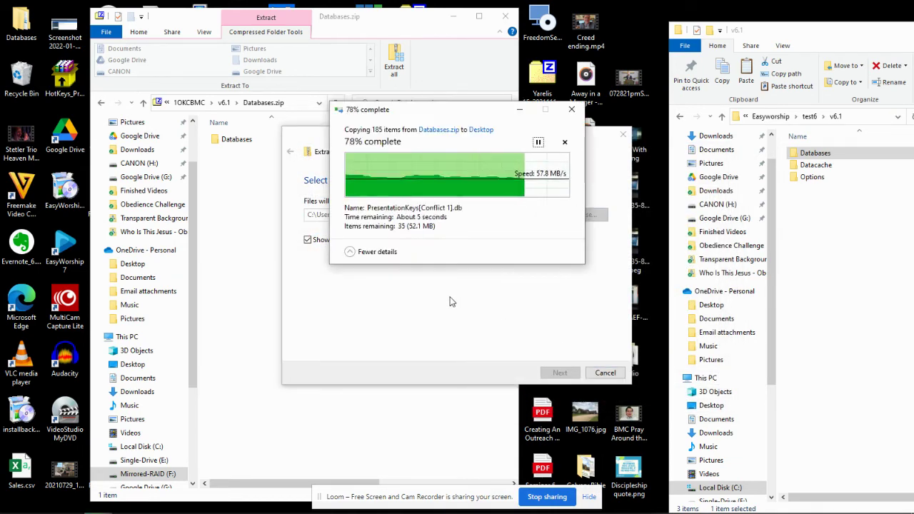
{"action": "left_click", "coordinate": [430, 175]}
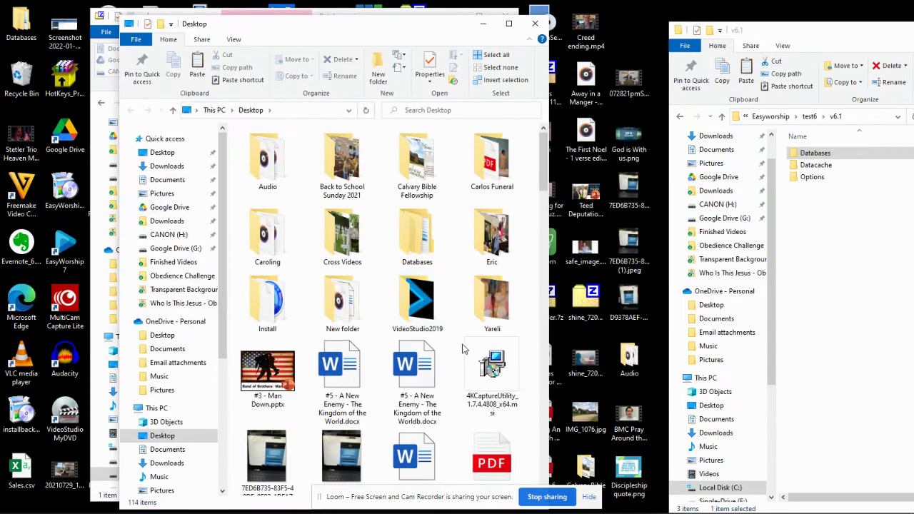
Step: Select the extracted Databases folder and move the v6.1 Explorer window up and left
{"action": "scroll", "coordinate": [379, 242], "scroll_direction": "down", "scroll_amount": 2}
{"action": "scroll", "coordinate": [391, 241], "scroll_direction": "up", "scroll_amount": 2}
{"action": "left_click", "coordinate": [407, 239]}
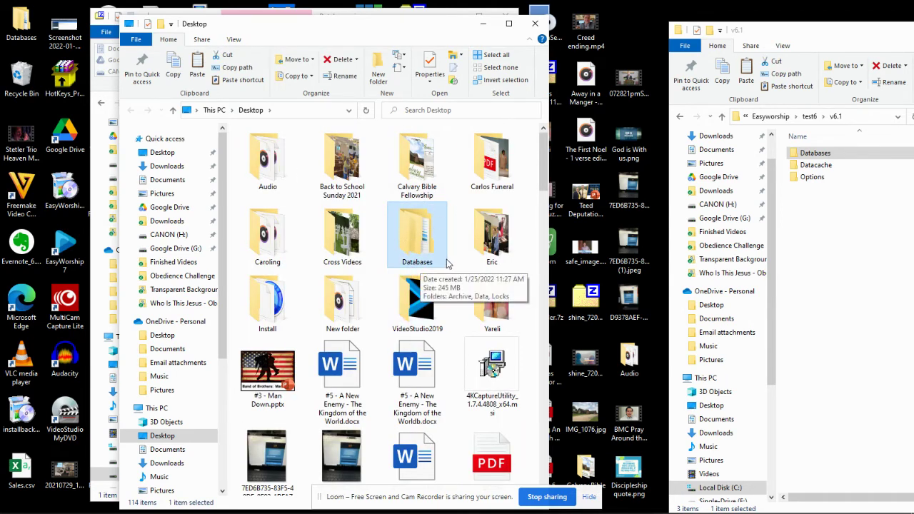
{"action": "left_click", "coordinate": [834, 234]}
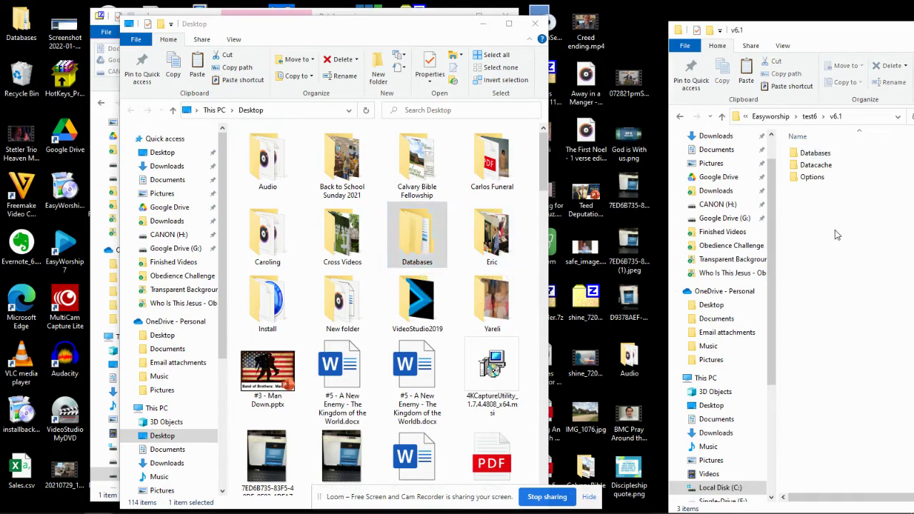
{"action": "left_click_drag", "start_coordinate": [816, 34], "coordinate": [656, 22]}
Step: Navigate up from the v6.1 folder to Local Disk (C:)
{"action": "left_click", "coordinate": [607, 105]}
{"action": "left_click", "coordinate": [604, 105]}
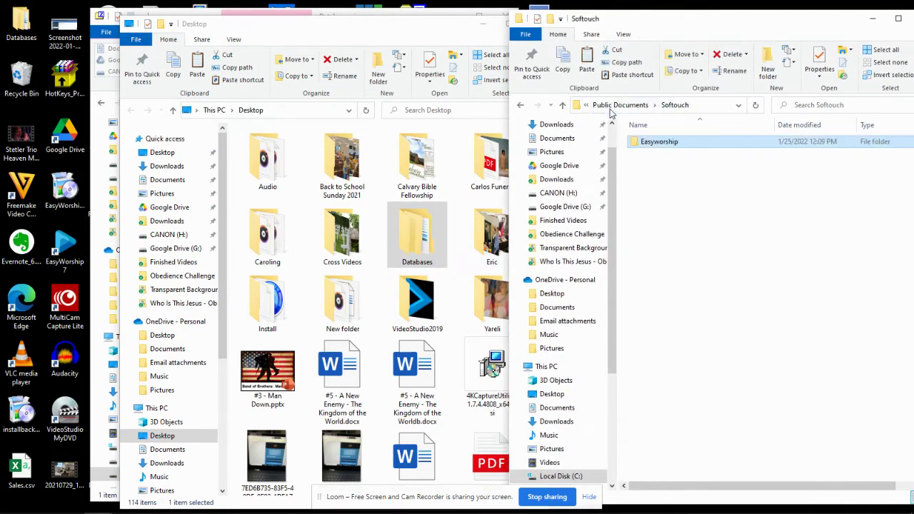
{"action": "left_click", "coordinate": [620, 105]}
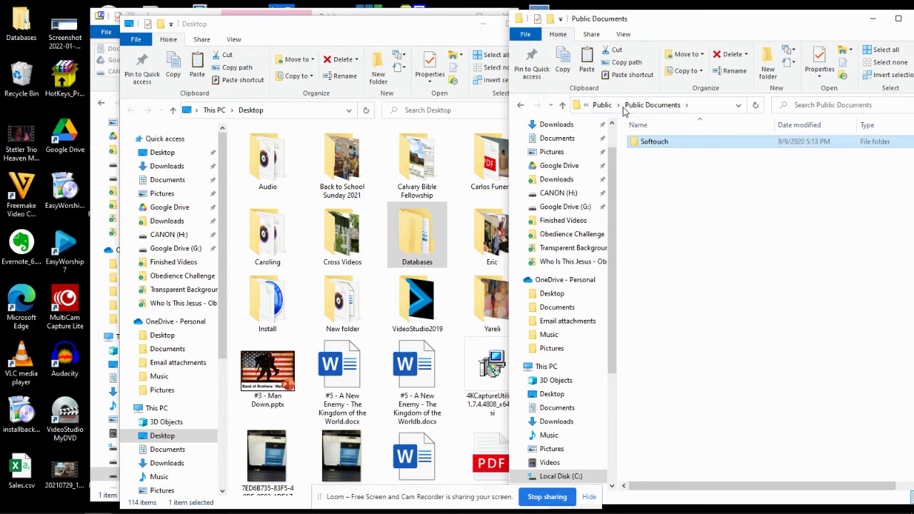
{"action": "left_click", "coordinate": [603, 105]}
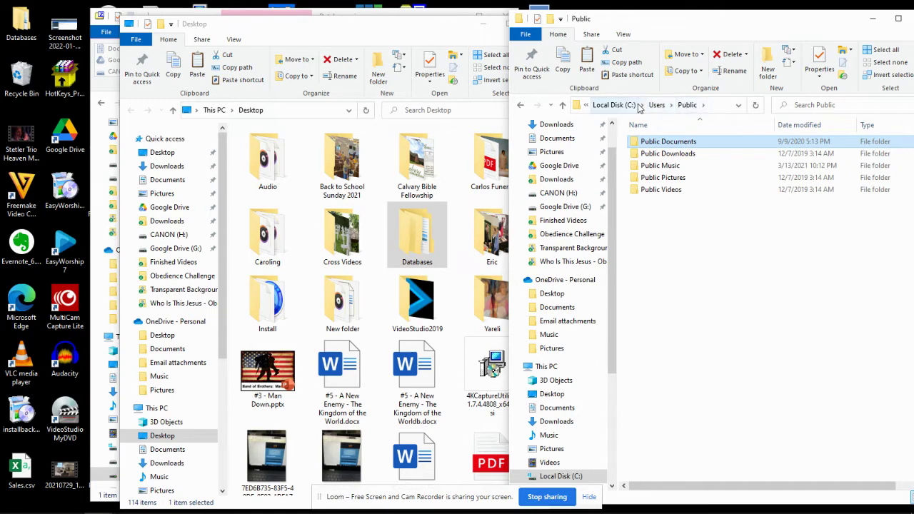
{"action": "left_click", "coordinate": [620, 106]}
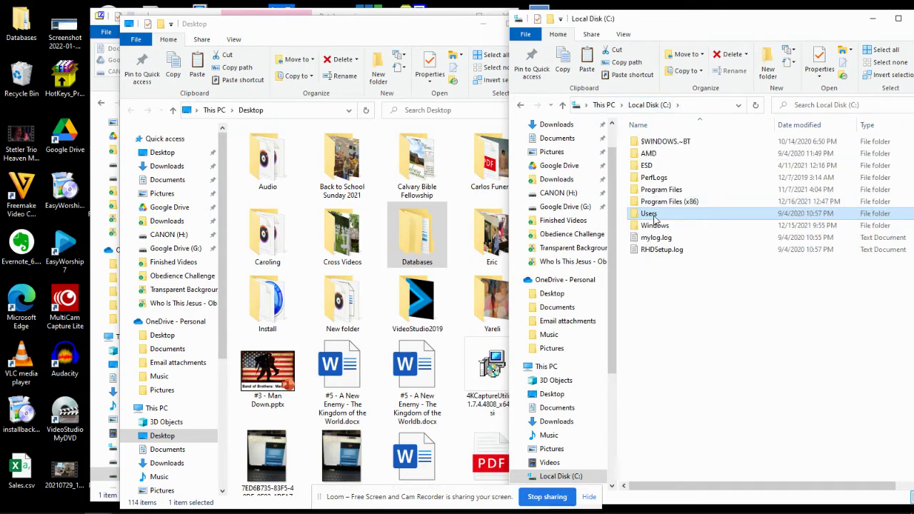
Step: Open Users > Public > Public Documents > Softouch > Easyworship > test7 > v6.1
{"action": "double_click", "coordinate": [654, 215]}
{"action": "double_click", "coordinate": [651, 155]}
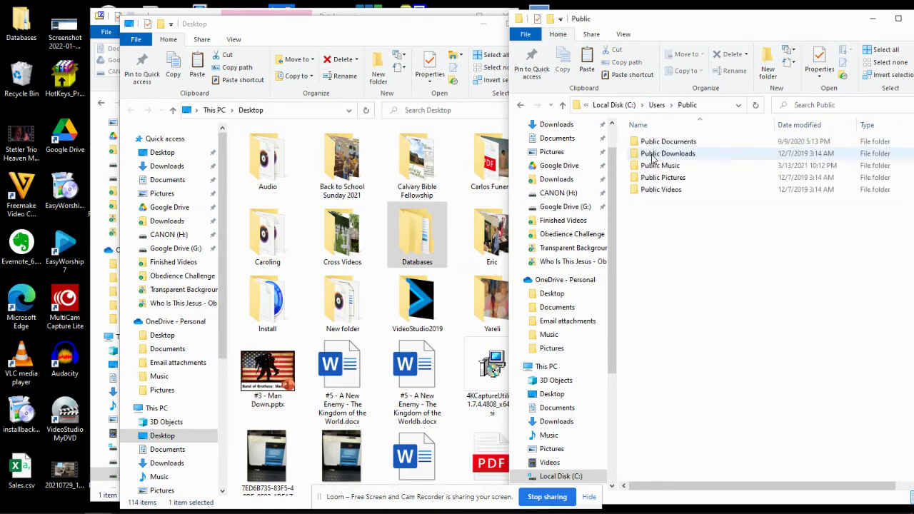
{"action": "double_click", "coordinate": [652, 143]}
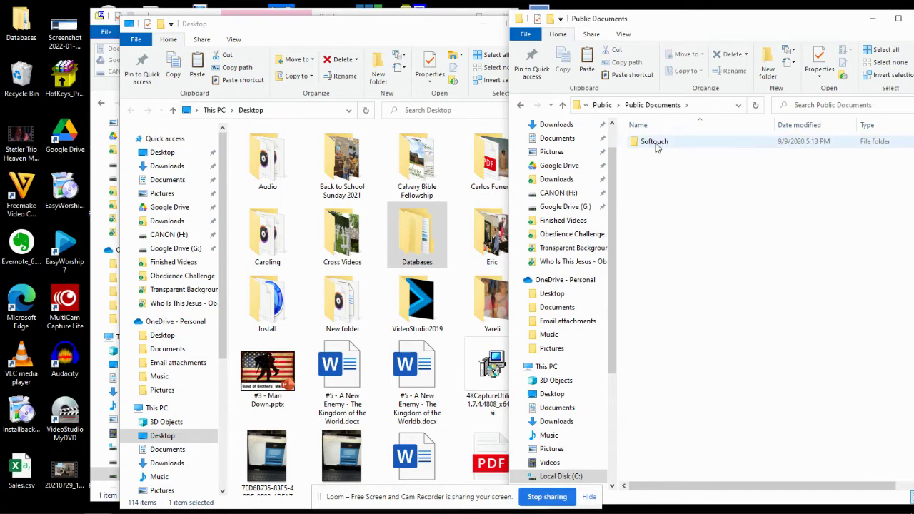
{"action": "double_click", "coordinate": [654, 143]}
{"action": "double_click", "coordinate": [655, 143]}
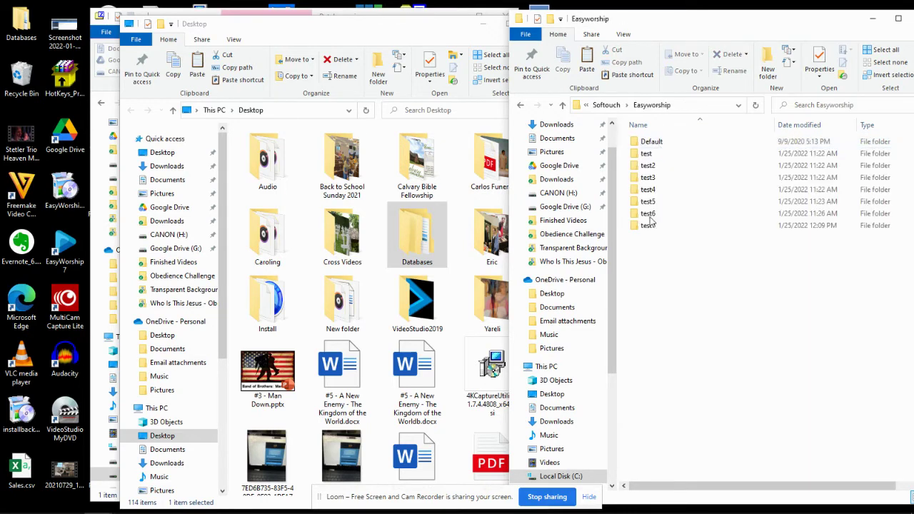
{"action": "double_click", "coordinate": [653, 227]}
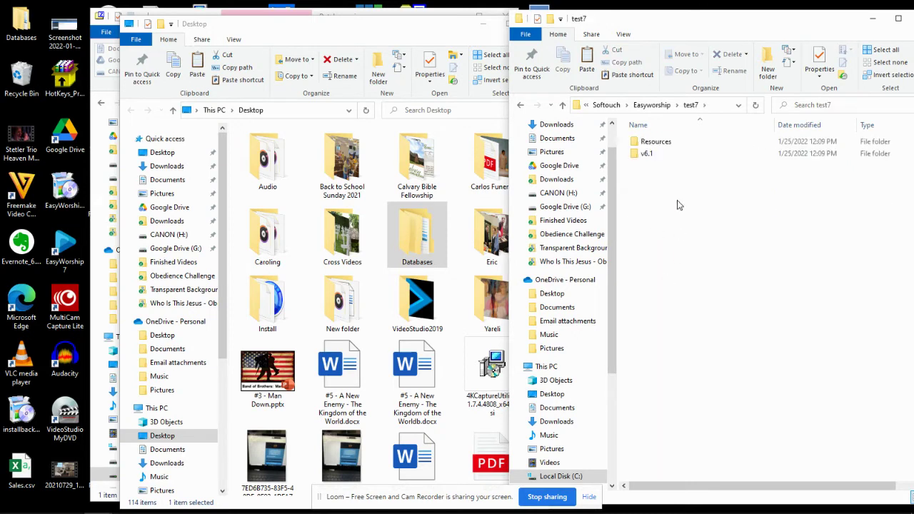
{"action": "double_click", "coordinate": [650, 156]}
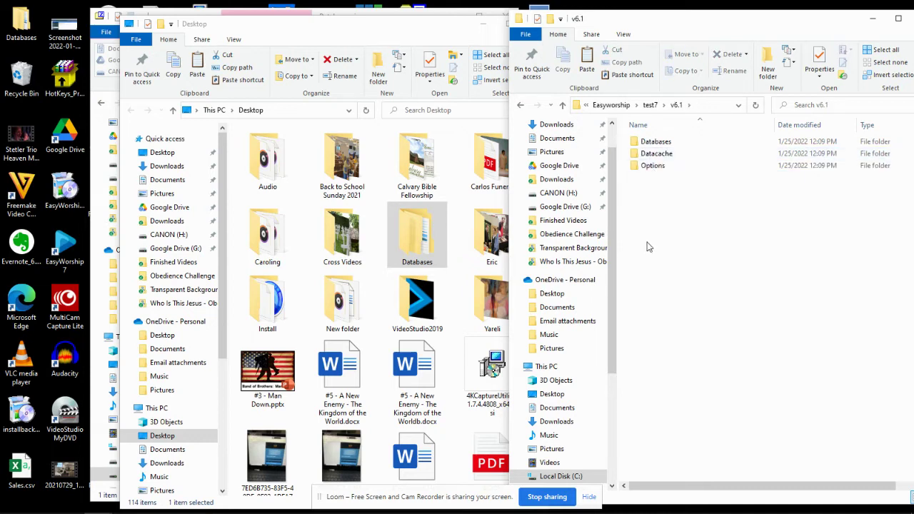
Step: Paste the Databases content into v6.1, replacing the 17 same-named files
{"action": "right_click", "coordinate": [675, 200]}
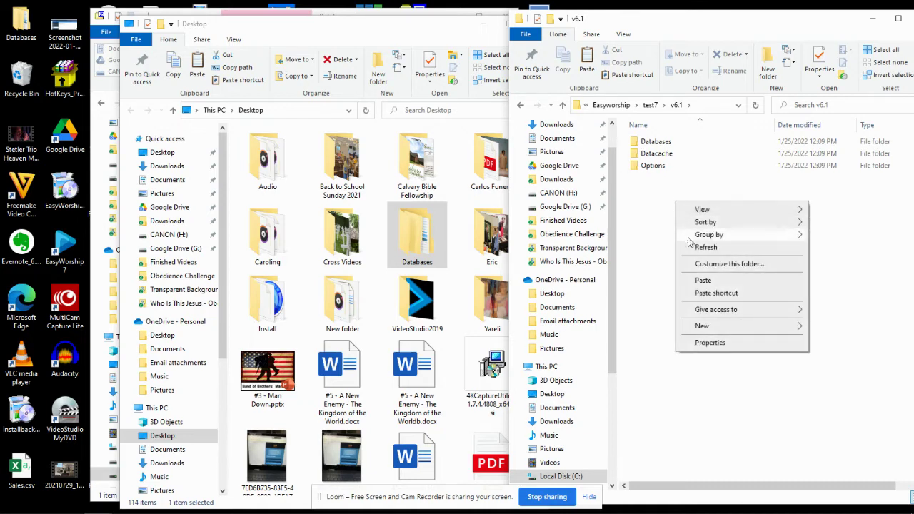
{"action": "mouse_move", "coordinate": [703, 323]}
{"action": "left_click", "coordinate": [703, 280]}
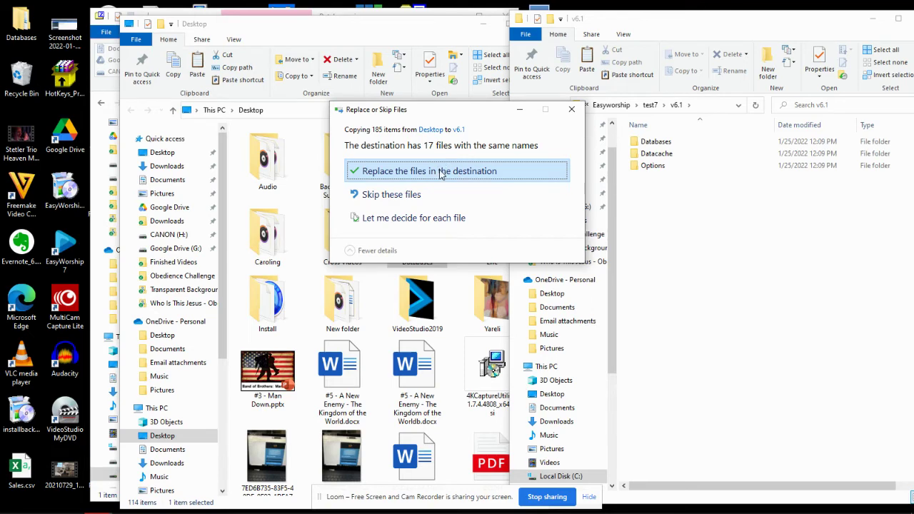
{"action": "left_click", "coordinate": [441, 172]}
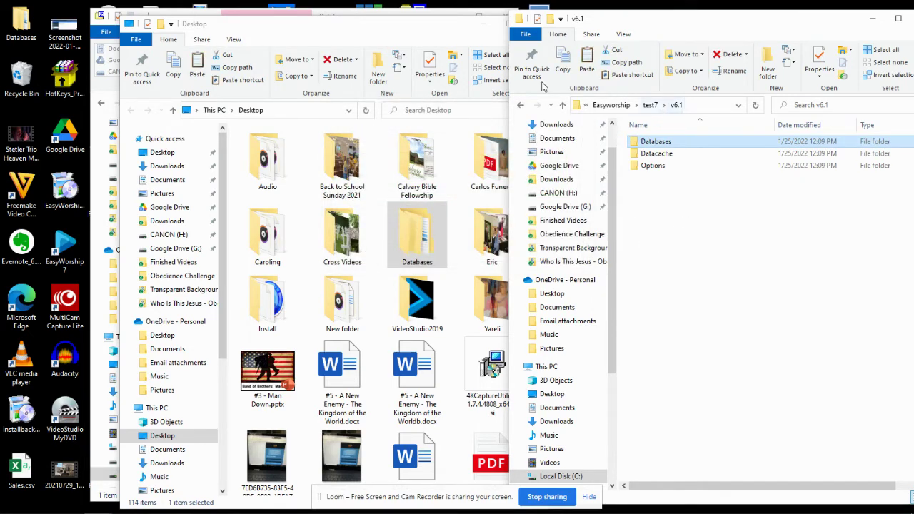
{"action": "mouse_move", "coordinate": [211, 507]}
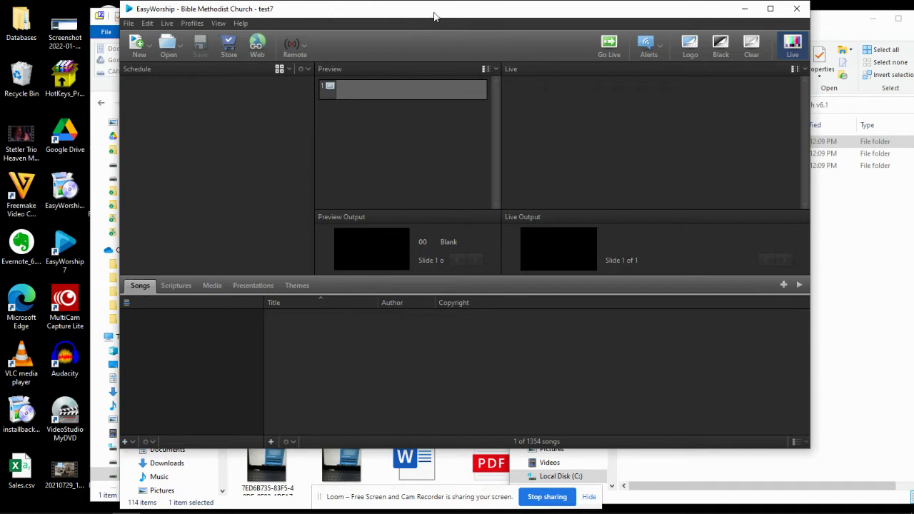
Step: Toggle the Live output and scroll the test7 song list to check its hymnal numbering
{"action": "left_click", "coordinate": [791, 46]}
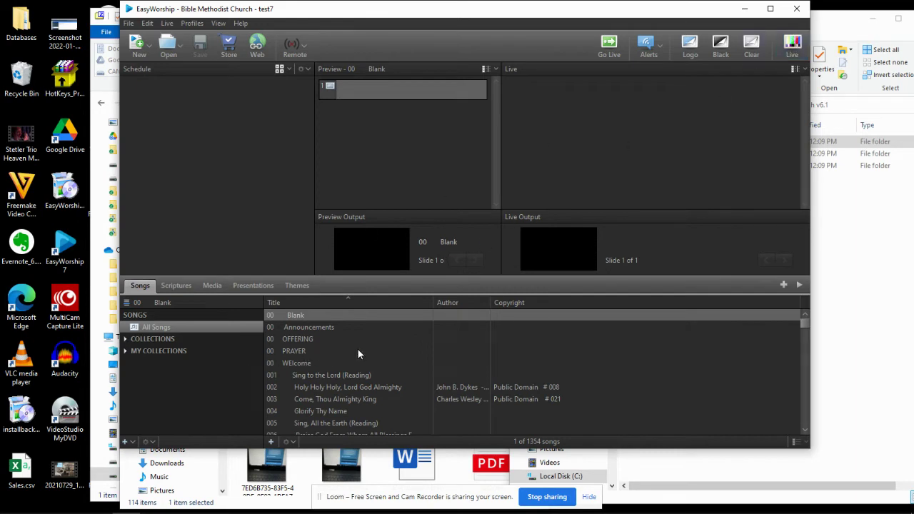
{"action": "scroll", "coordinate": [328, 355], "scroll_direction": "down", "scroll_amount": 4}
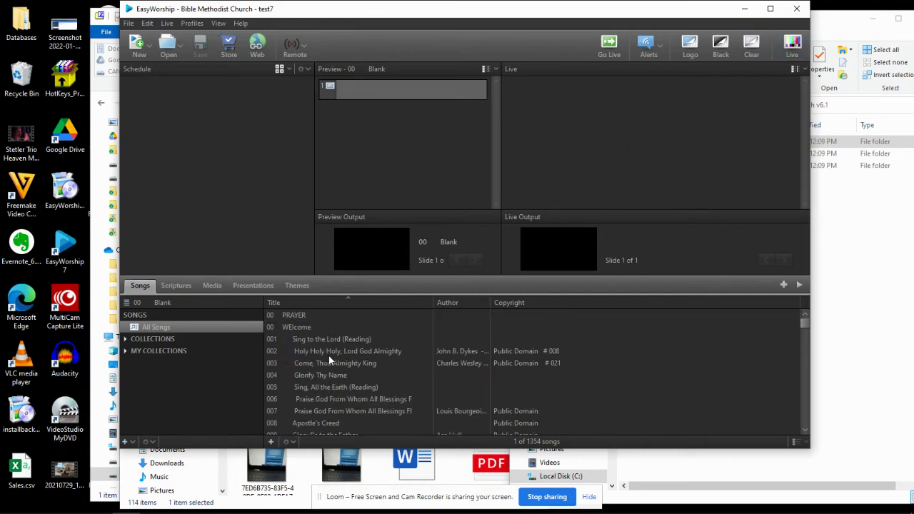
{"action": "scroll", "coordinate": [328, 354], "scroll_direction": "down", "scroll_amount": 10}
{"action": "scroll", "coordinate": [328, 355], "scroll_direction": "down", "scroll_amount": 7}
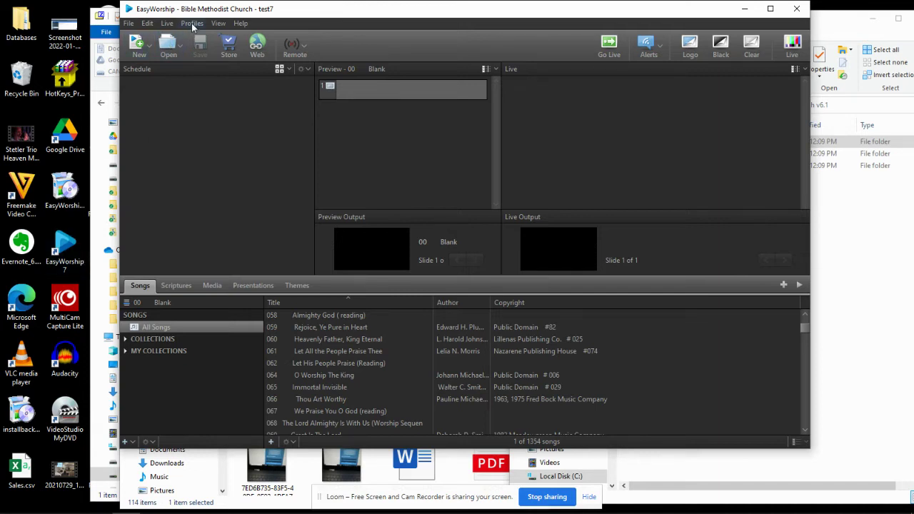
Step: Open the Default profile's Resources folder and look at its Videos, Audio and Presentations folders
{"action": "left_click", "coordinate": [878, 239]}
{"action": "left_click", "coordinate": [642, 106]}
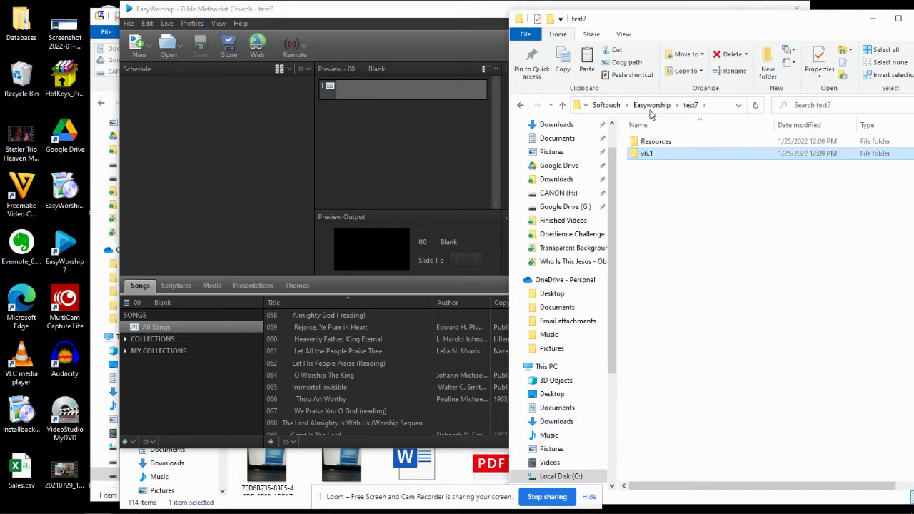
{"action": "left_click", "coordinate": [651, 105]}
{"action": "double_click", "coordinate": [657, 144]}
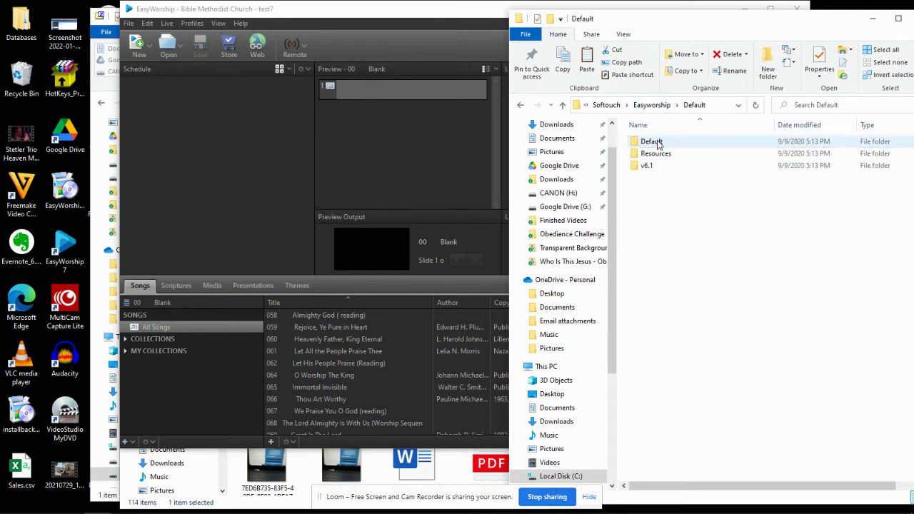
{"action": "double_click", "coordinate": [657, 153]}
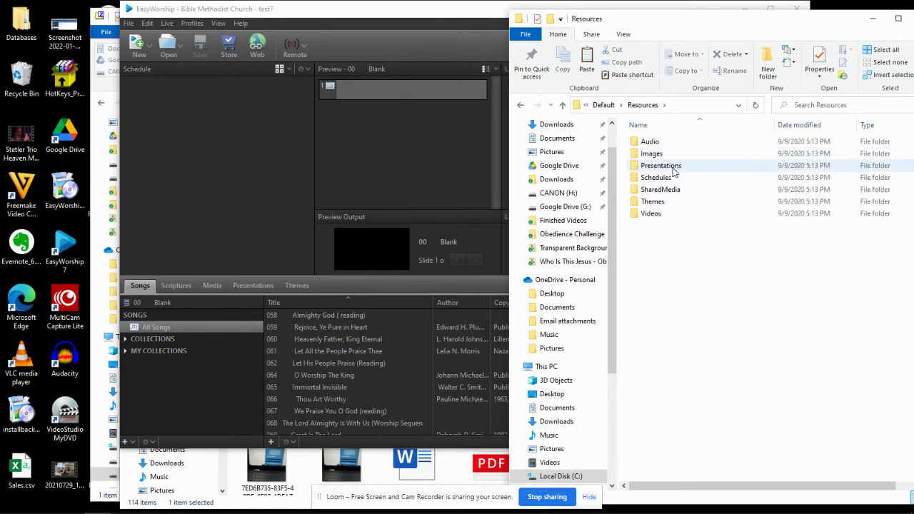
{"action": "left_click", "coordinate": [653, 215]}
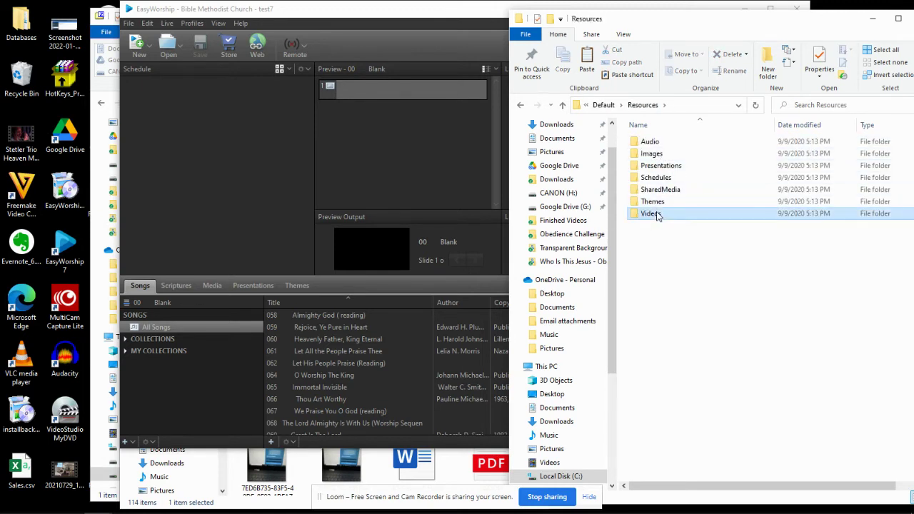
{"action": "left_click", "coordinate": [658, 142]}
{"action": "left_click", "coordinate": [660, 165]}
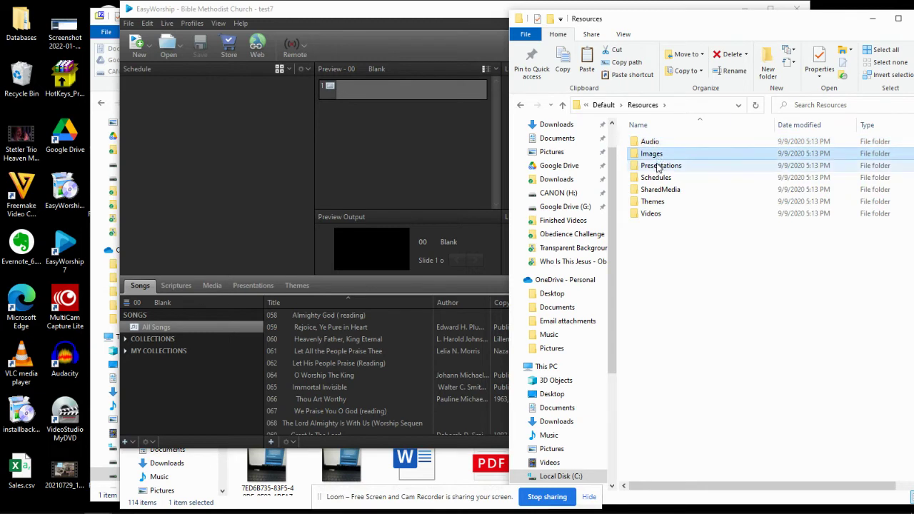
Step: Go back to the Easyworship folder and open test7 > Resources
{"action": "left_click", "coordinate": [604, 105]}
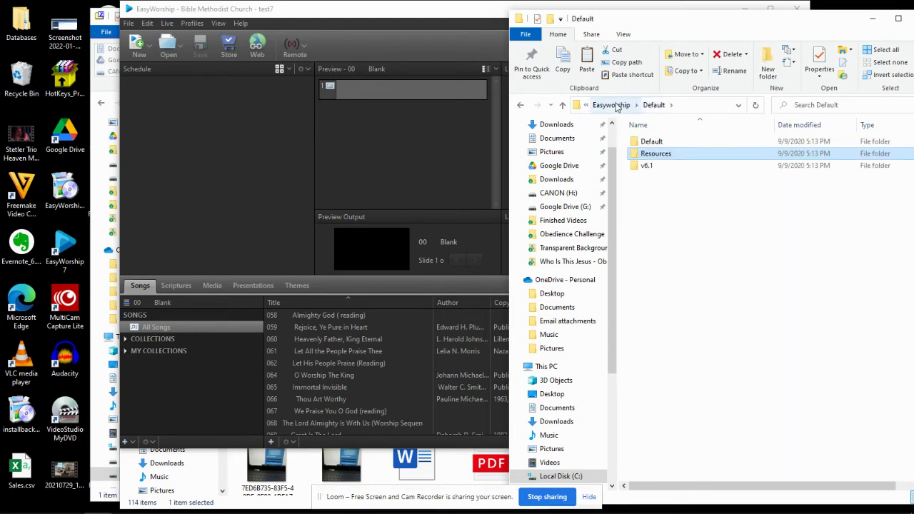
{"action": "left_click", "coordinate": [613, 105]}
{"action": "double_click", "coordinate": [654, 225]}
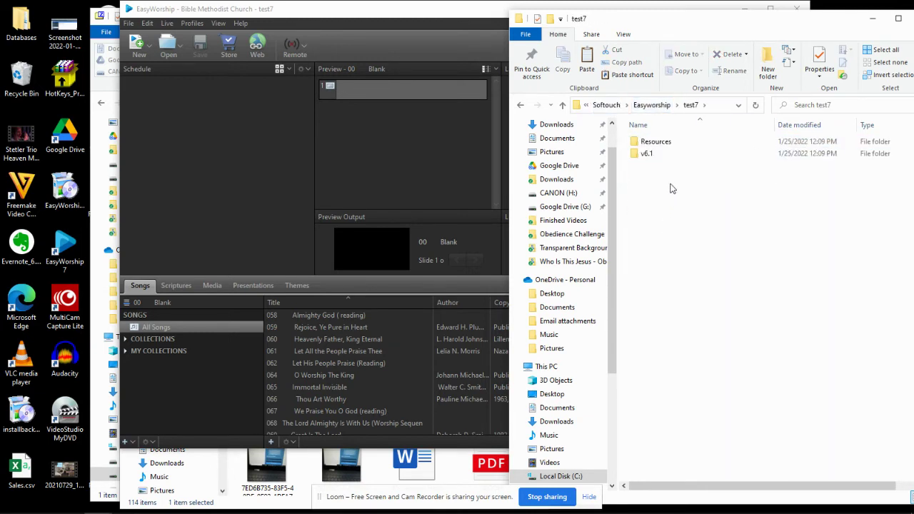
{"action": "double_click", "coordinate": [647, 143]}
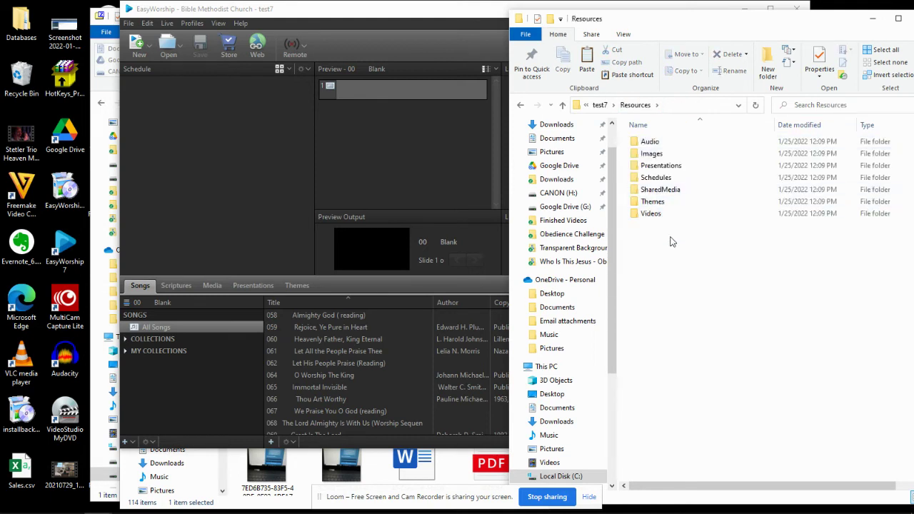
Step: From the Profiles Manager, open test7's instance location folder, move it right, and return to the editor
{"action": "left_click", "coordinate": [449, 146]}
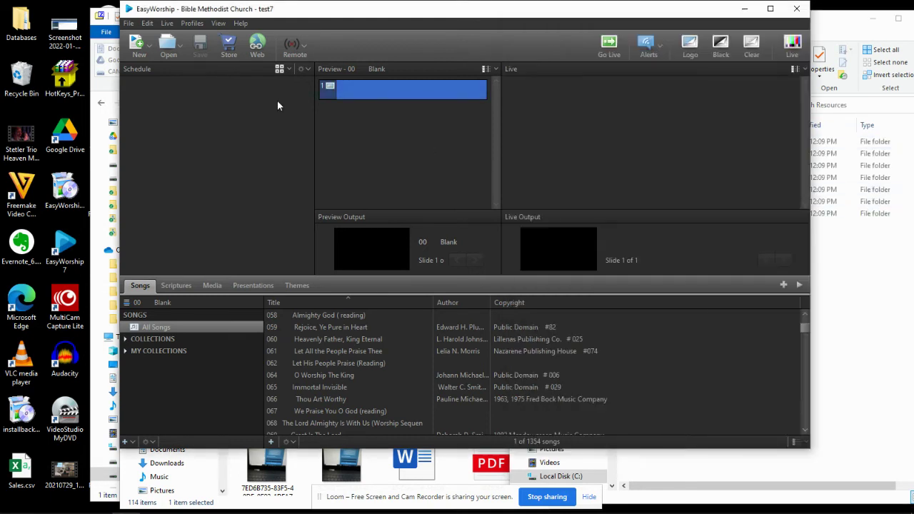
{"action": "left_click", "coordinate": [190, 24]}
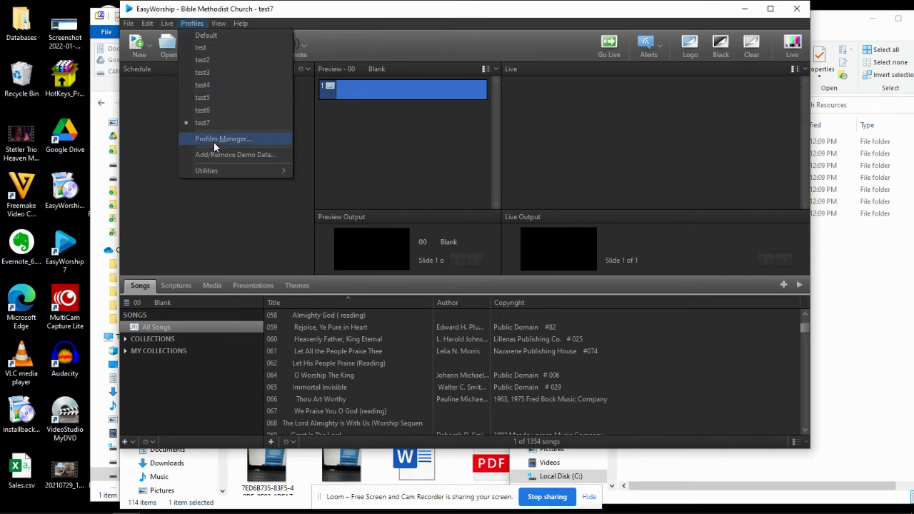
{"action": "left_click", "coordinate": [214, 141]}
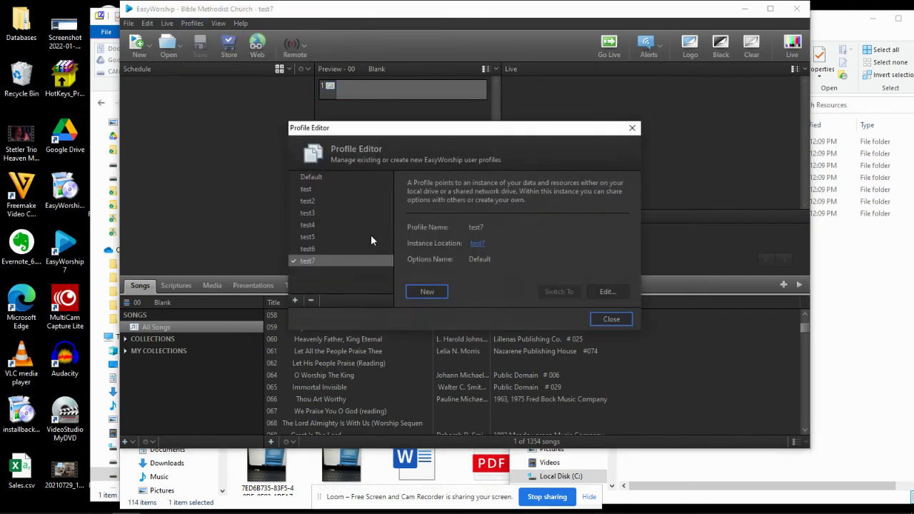
{"action": "left_click", "coordinate": [477, 245]}
{"action": "left_click_drag", "start_coordinate": [207, 27], "coordinate": [600, 29]}
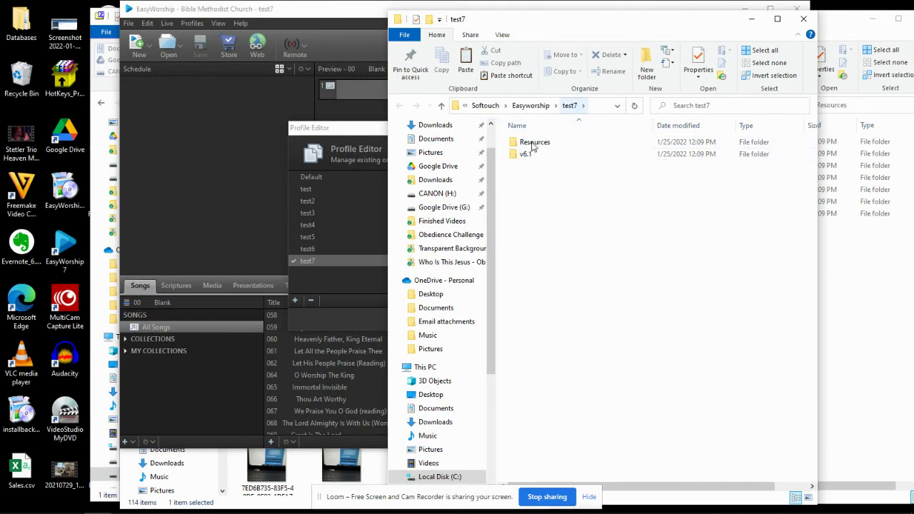
{"action": "left_click", "coordinate": [354, 30]}
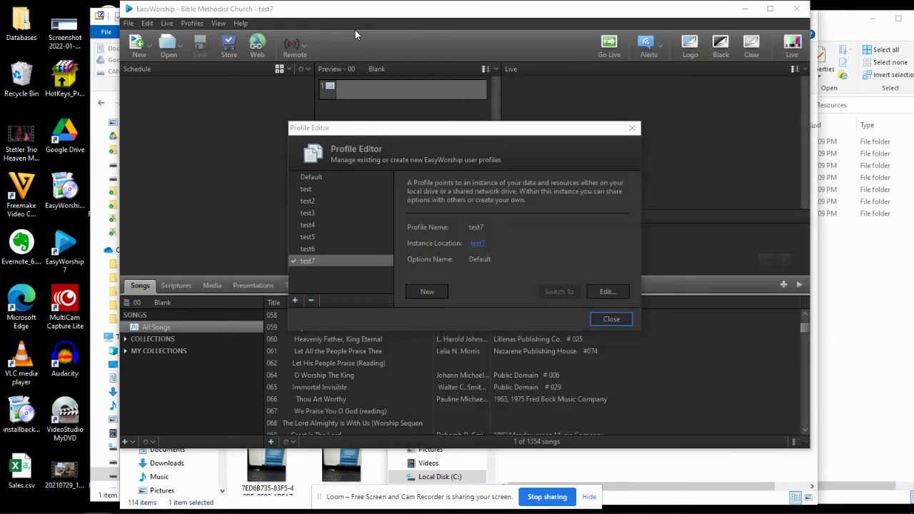
Step: Close the Profile Editor, switch to the Default profile, and browse its Media video library
{"action": "left_click", "coordinate": [611, 320]}
{"action": "left_click", "coordinate": [192, 23]}
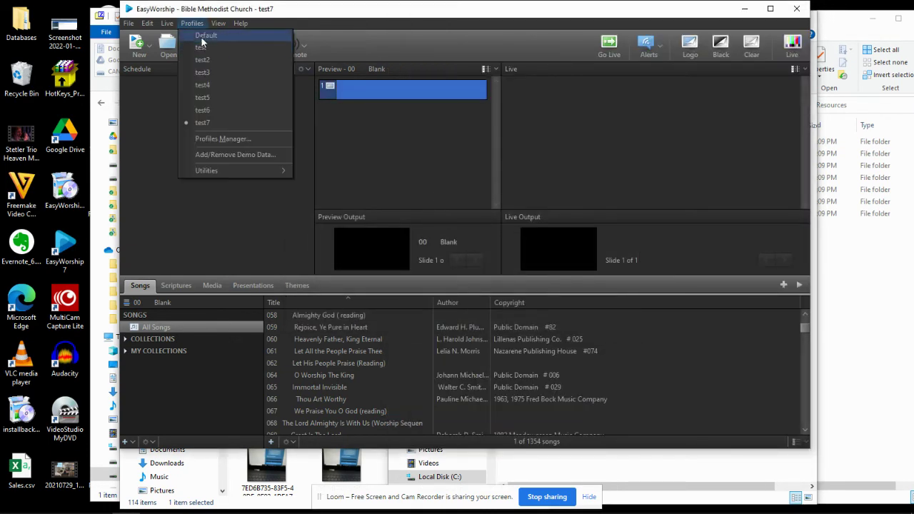
{"action": "left_click", "coordinate": [202, 39]}
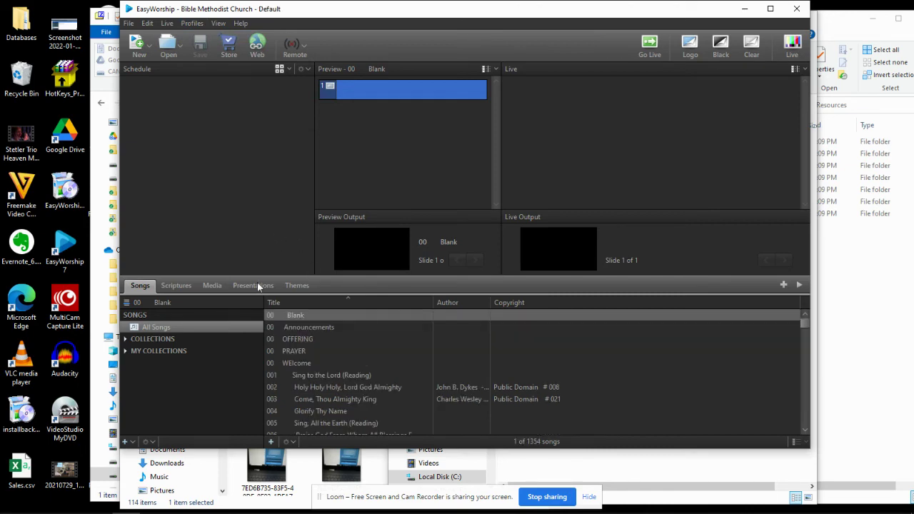
{"action": "scroll", "coordinate": [335, 363], "scroll_direction": "down", "scroll_amount": 4}
{"action": "scroll", "coordinate": [335, 358], "scroll_direction": "up", "scroll_amount": 4}
{"action": "left_click", "coordinate": [211, 284]}
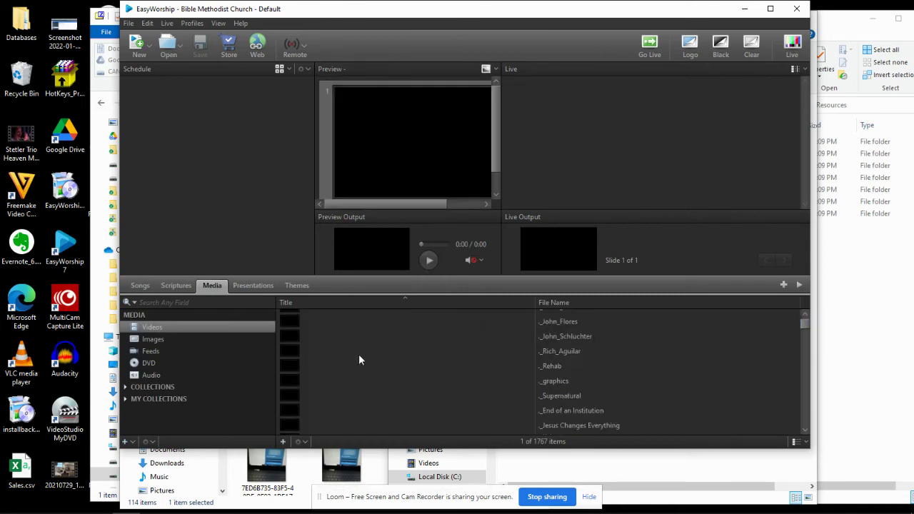
{"action": "scroll", "coordinate": [340, 362], "scroll_direction": "down", "scroll_amount": 8}
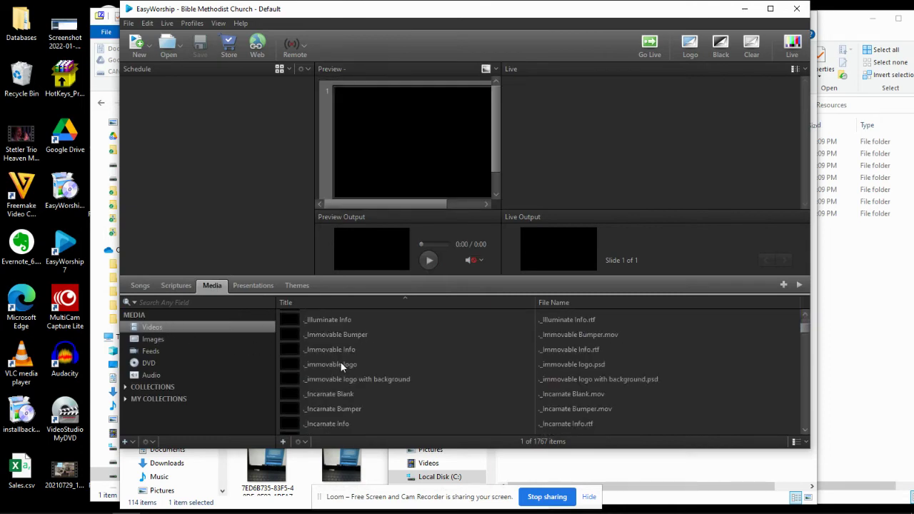